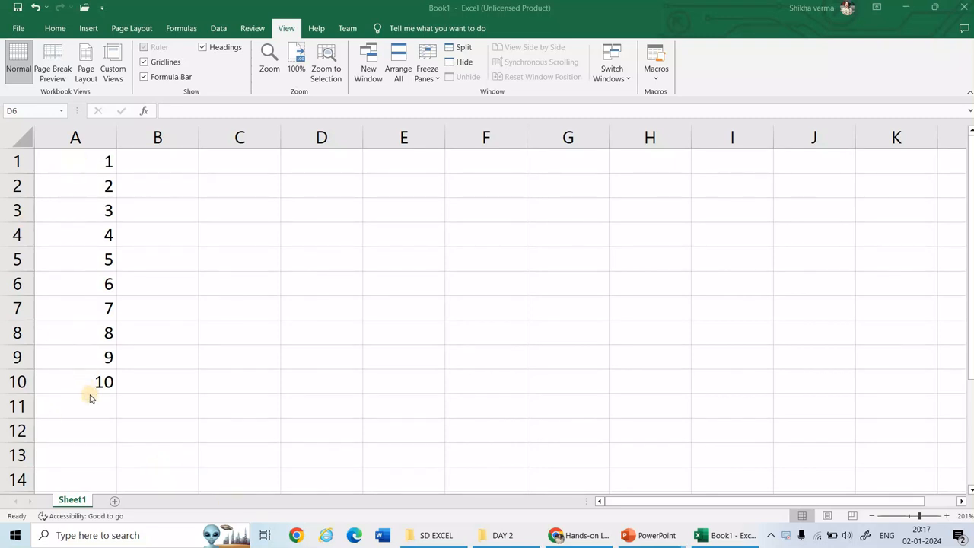
Step: Enter a formula with relative references in cell C4 that adds A1 and A3 (=A1+A3)
click(217, 233)
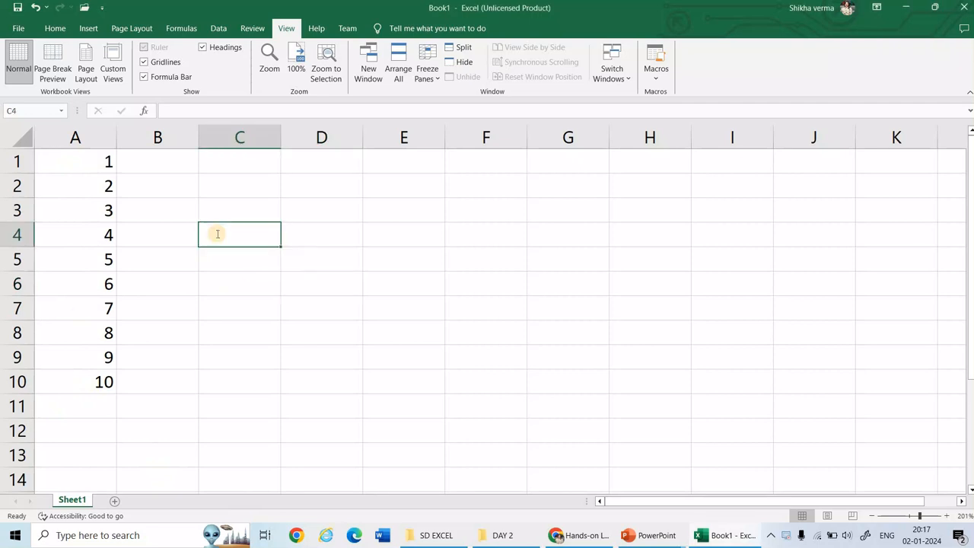
text(=)
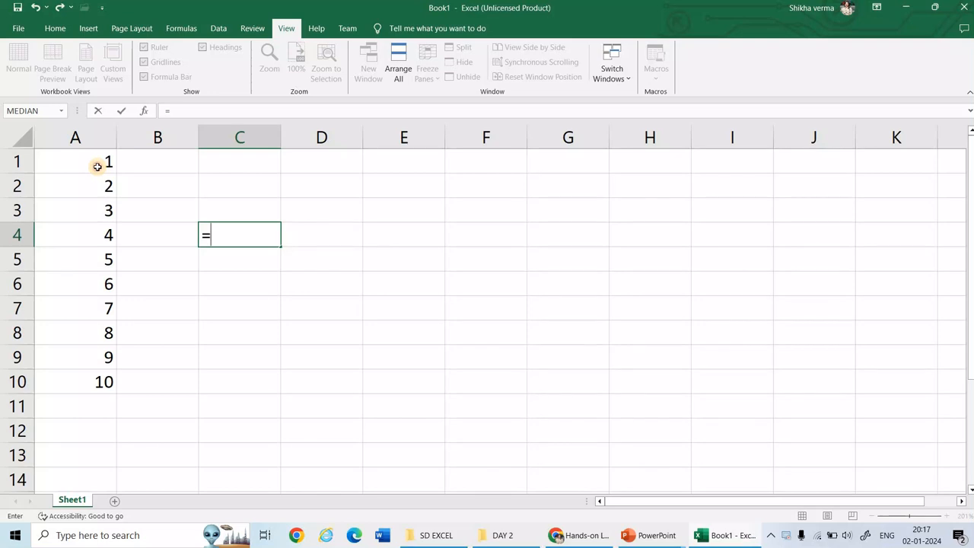
click(98, 167)
text(+)
click(80, 211)
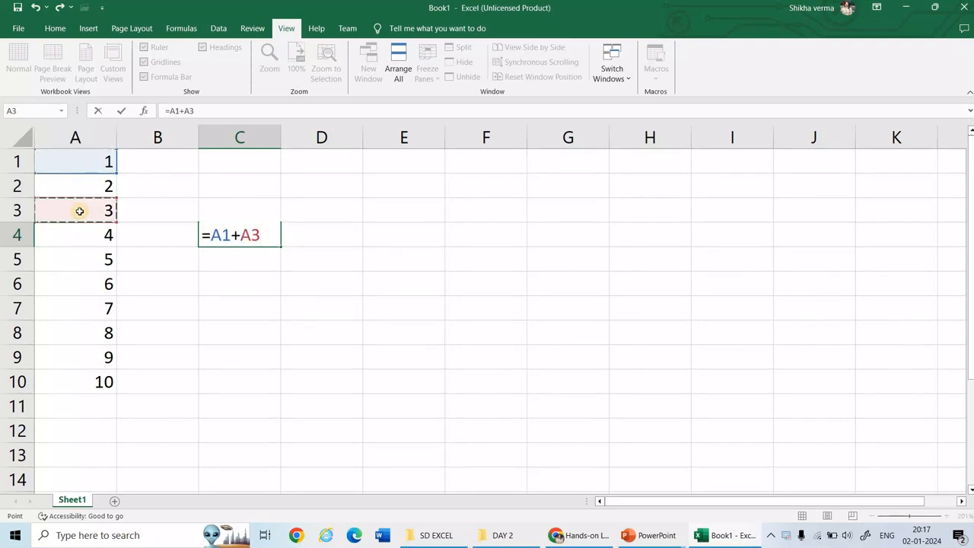
key(Return)
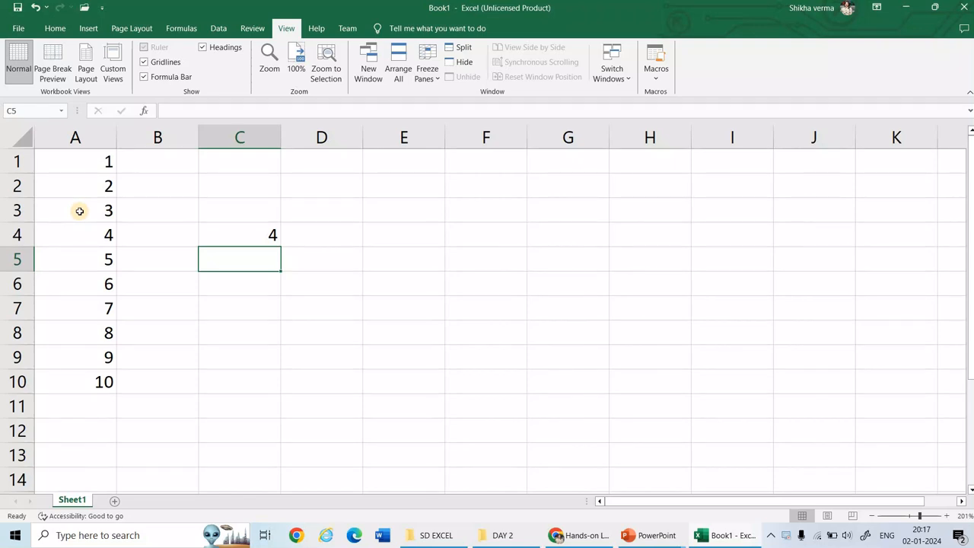
Step: Copy the C4 formula into C7 and compare the cell references in both formulas
click(246, 226)
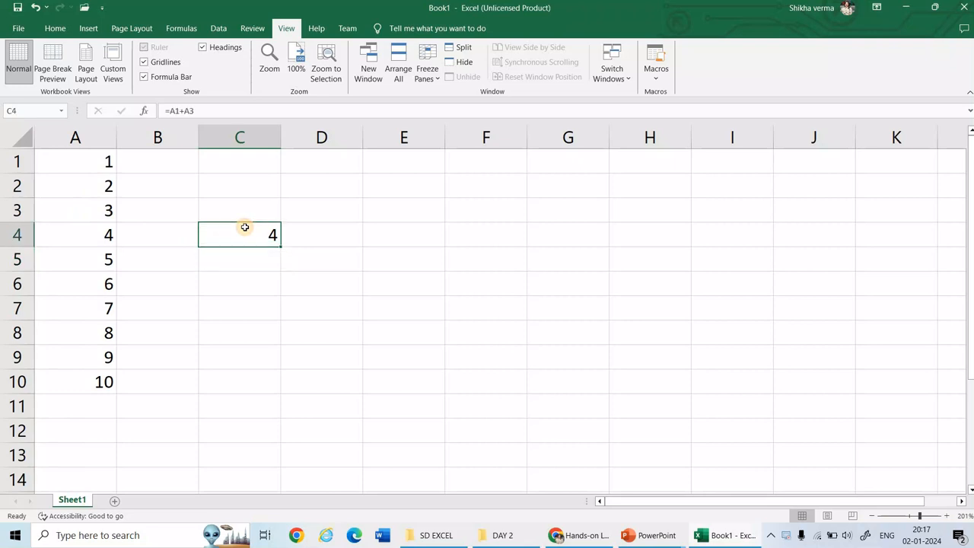
key(ctrl+c)
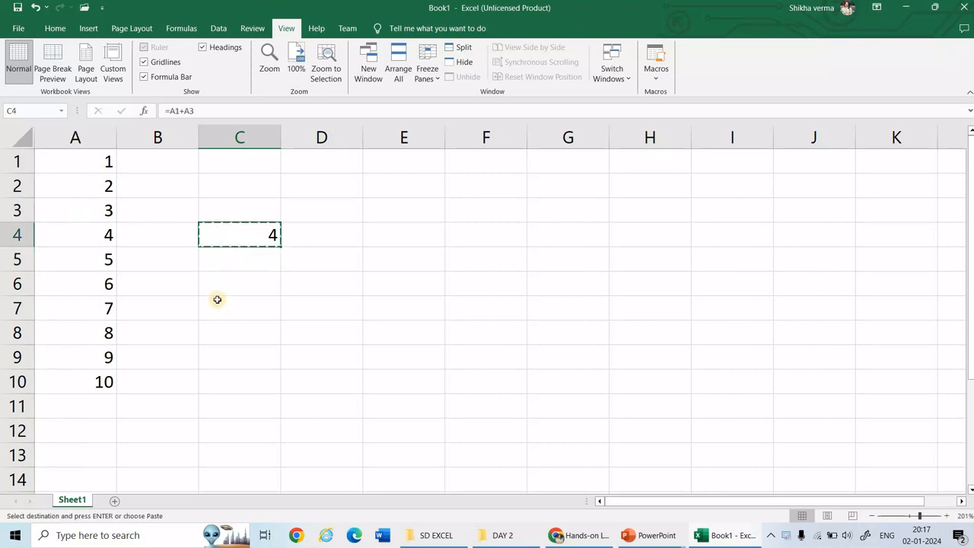
click(221, 309)
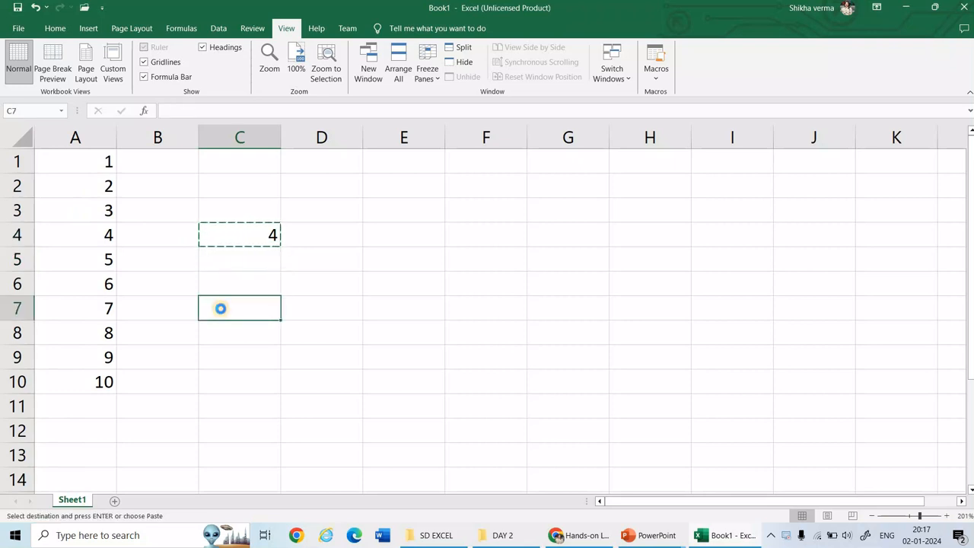
key(ctrl+v)
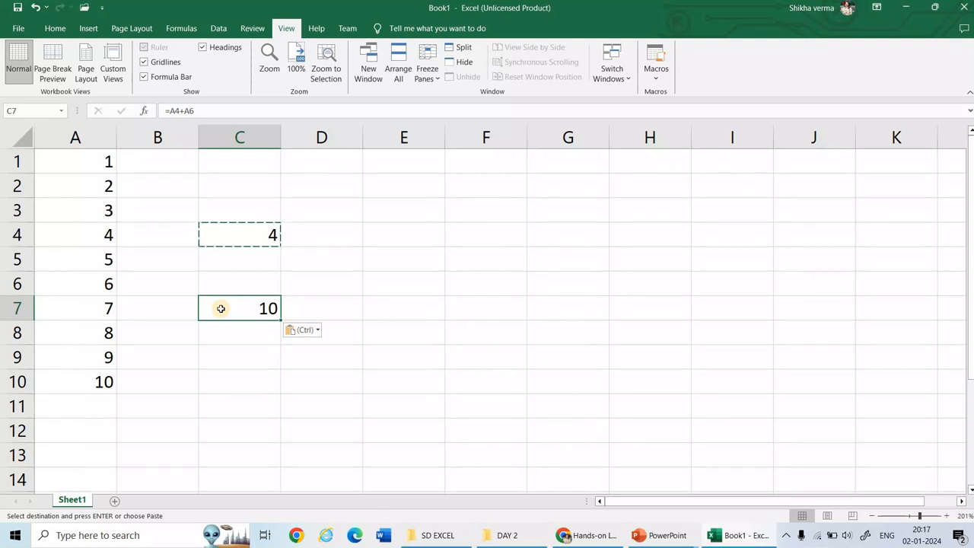
click(249, 234)
text(=A1+A3)
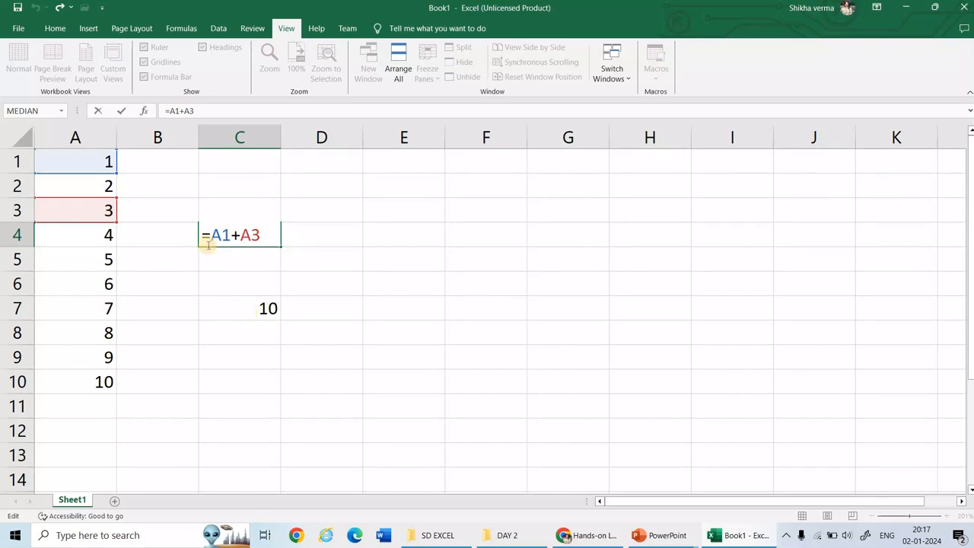
click(246, 307)
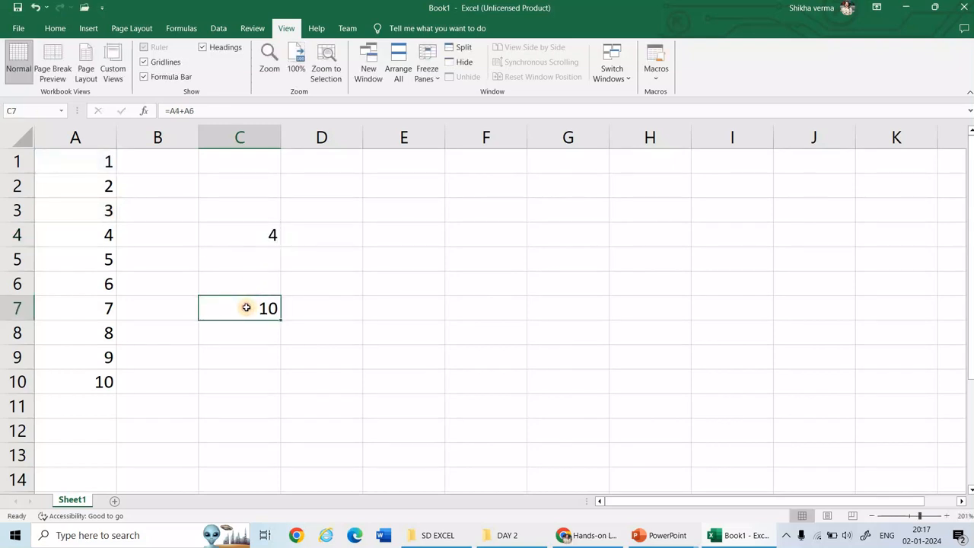
double_click(246, 308)
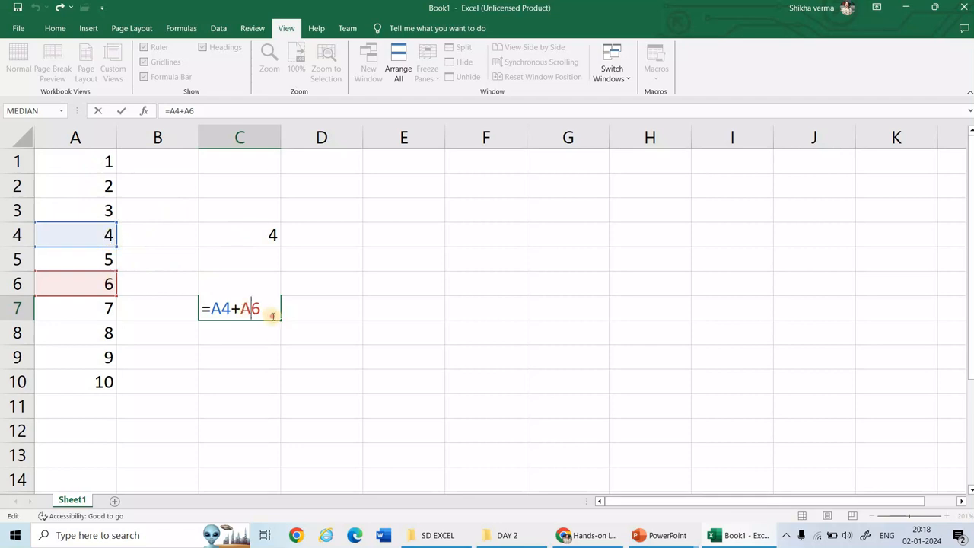
key(Return)
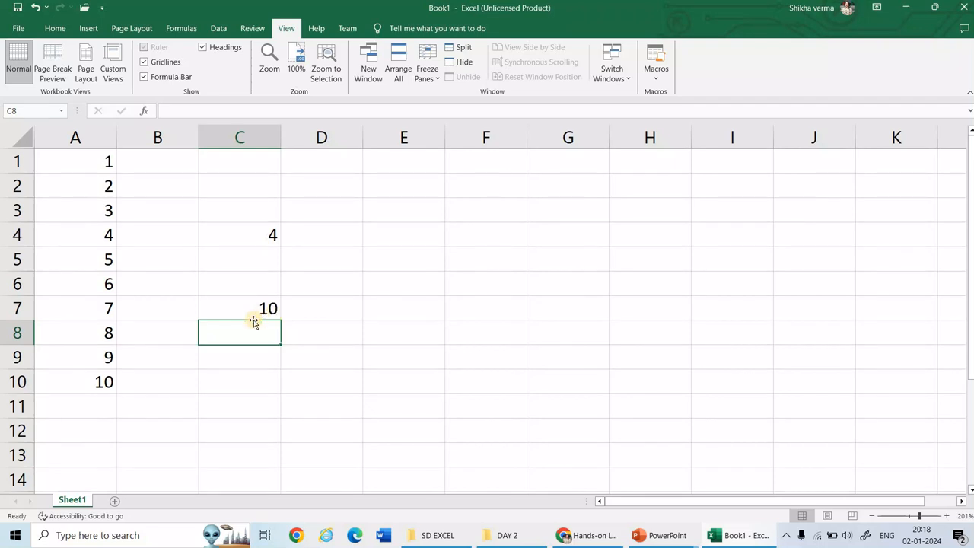
Step: Enter the absolute-reference formula =$A$1+$A$3 in cell E4 and check which cells it refers to
double_click(390, 234)
text(=$)
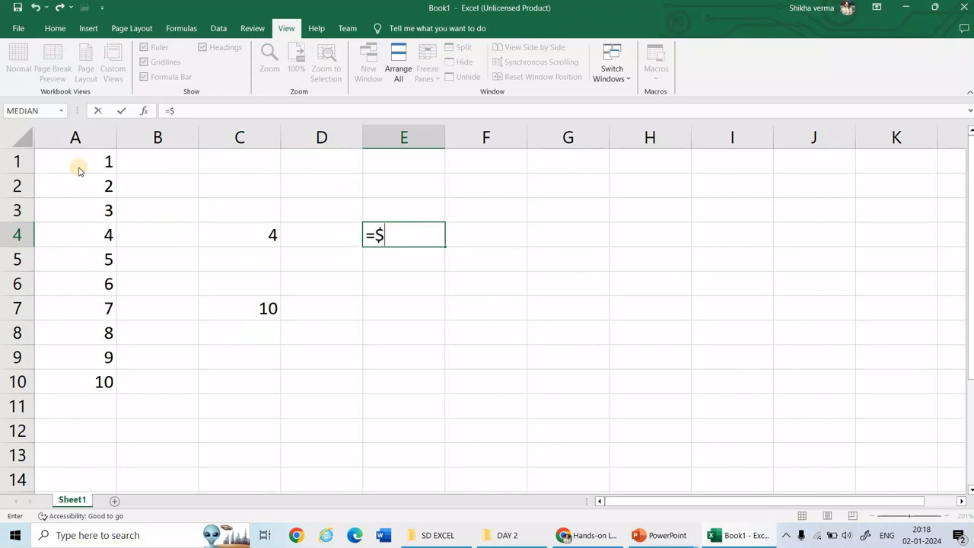
key(Return)
key(Return)
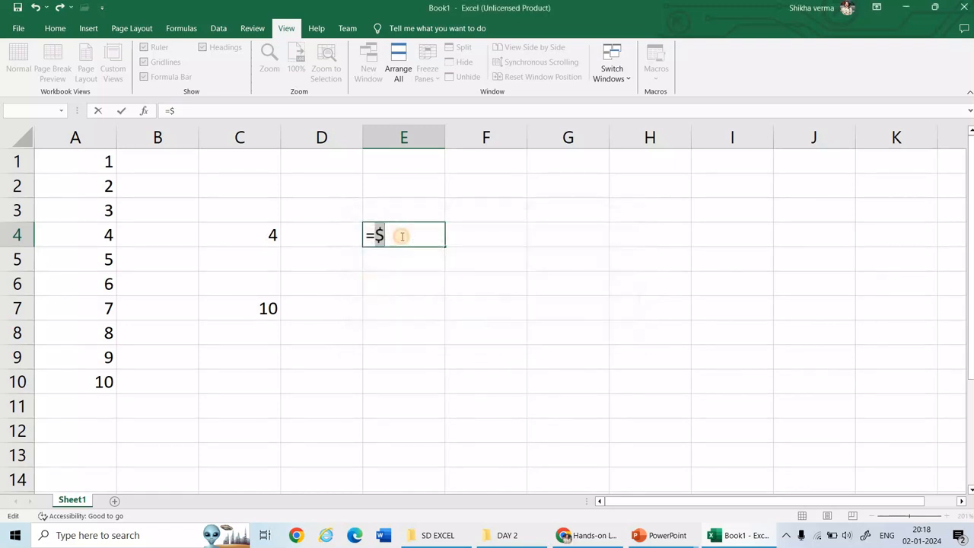
text(A1)
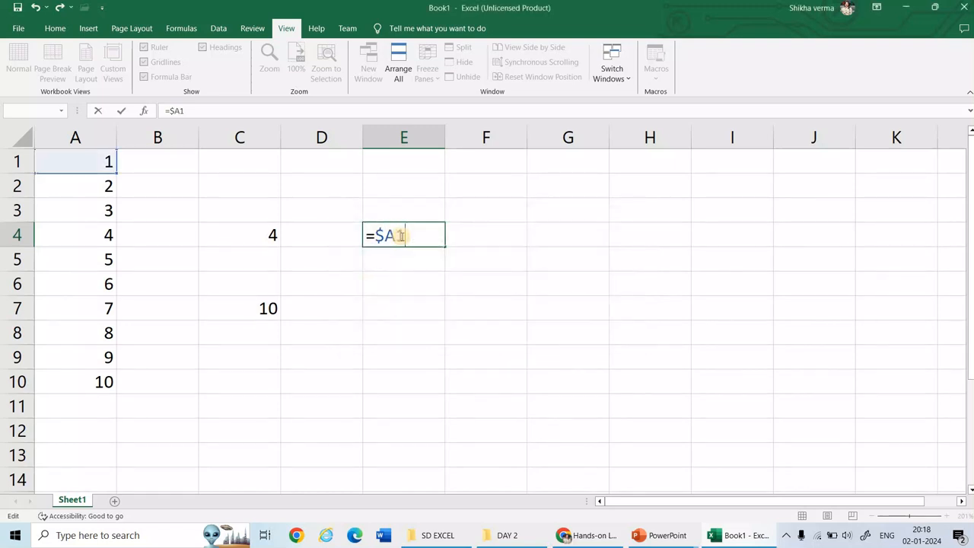
click(397, 236)
text($1+$)
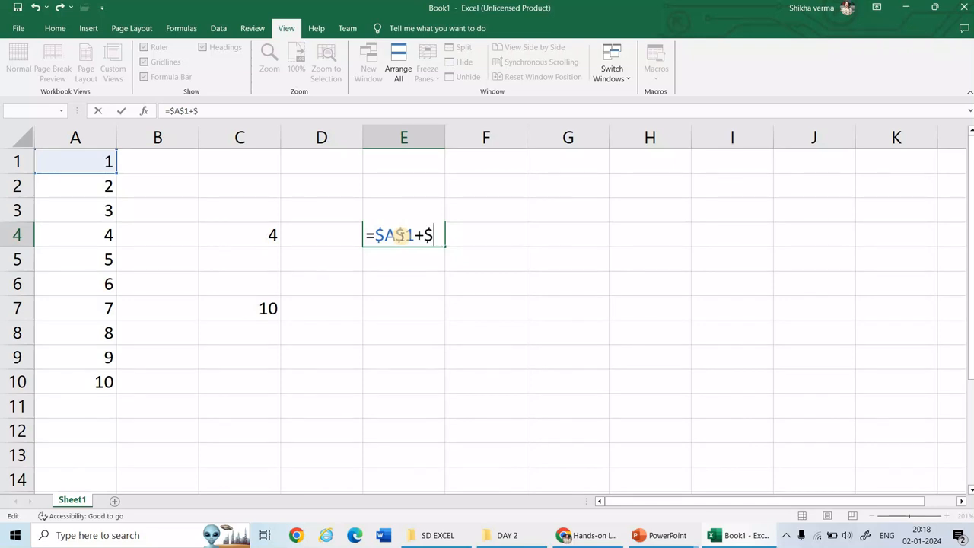
text(A$3)
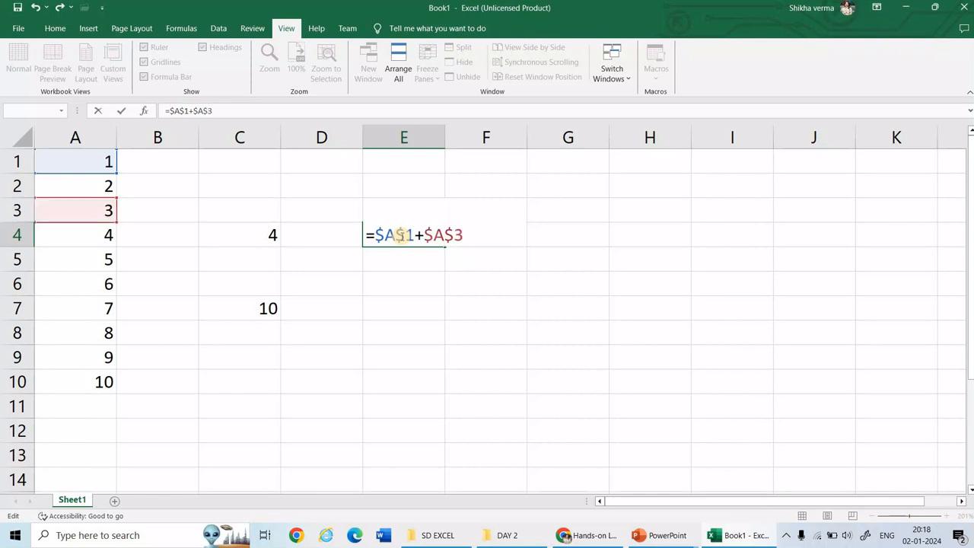
key(Return)
click(429, 244)
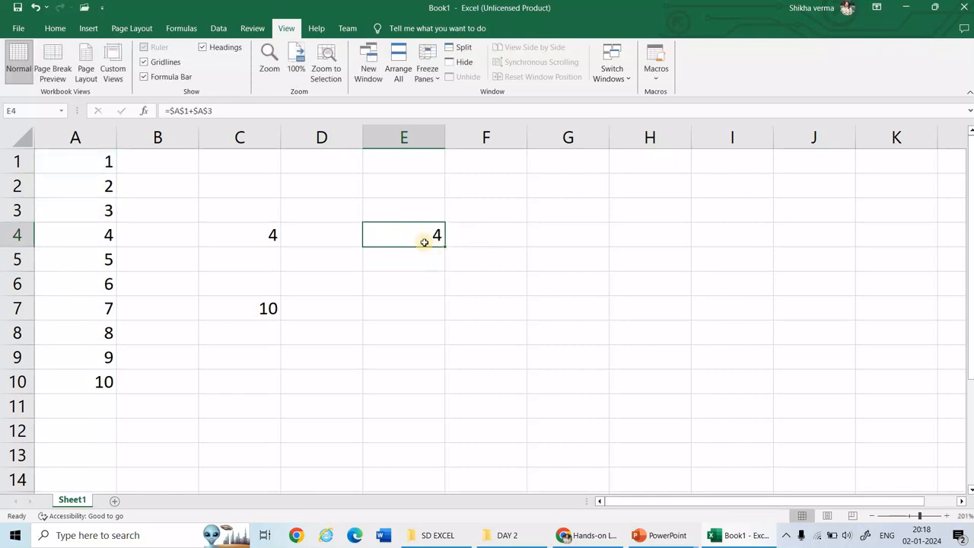
double_click(413, 232)
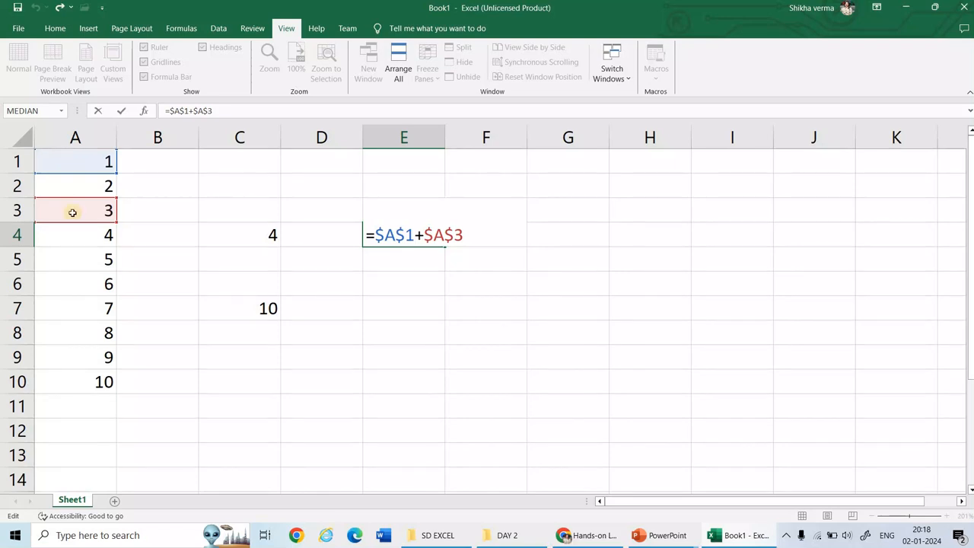
key(Return)
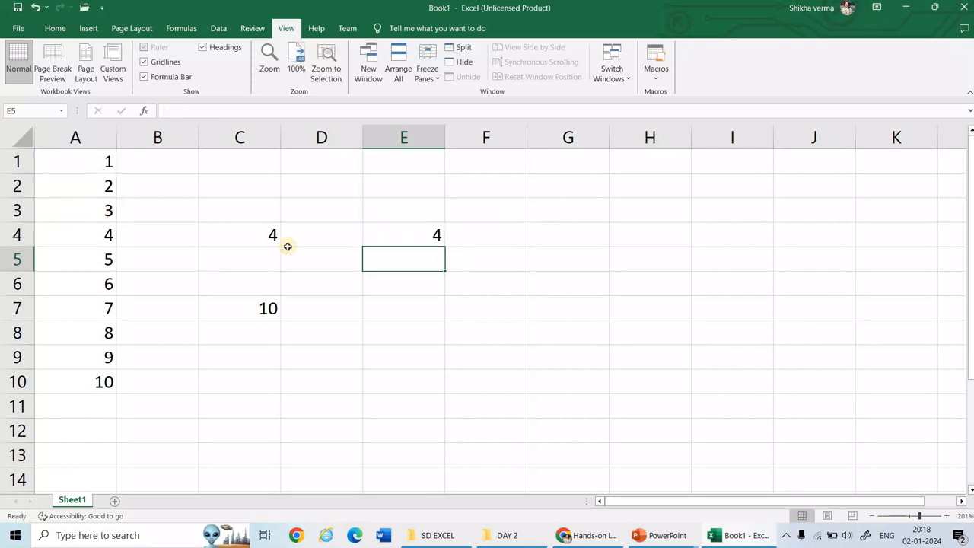
Step: Copy the E4 formula into E7 and inspect the references in the pasted formula
click(380, 227)
key(ctrl+c)
click(409, 309)
key(ctrl+v)
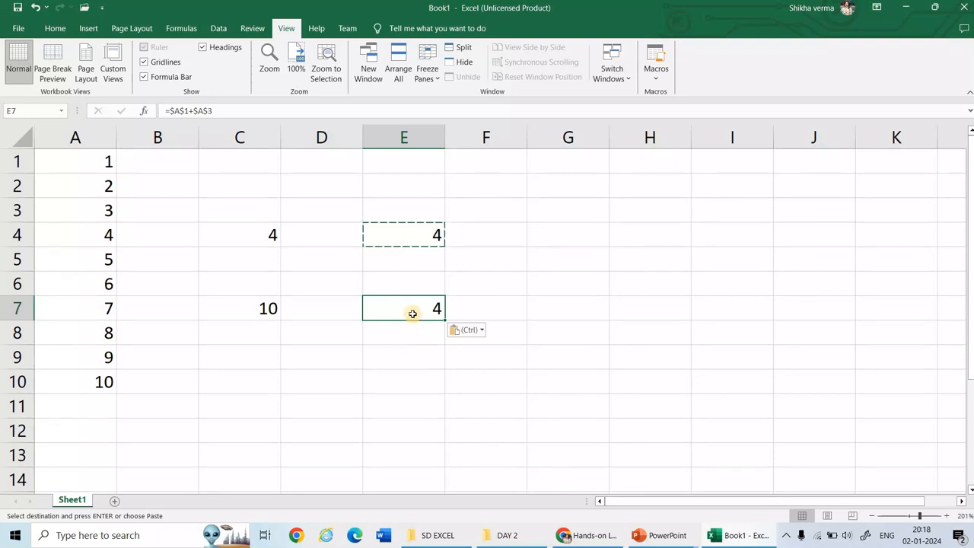
double_click(413, 314)
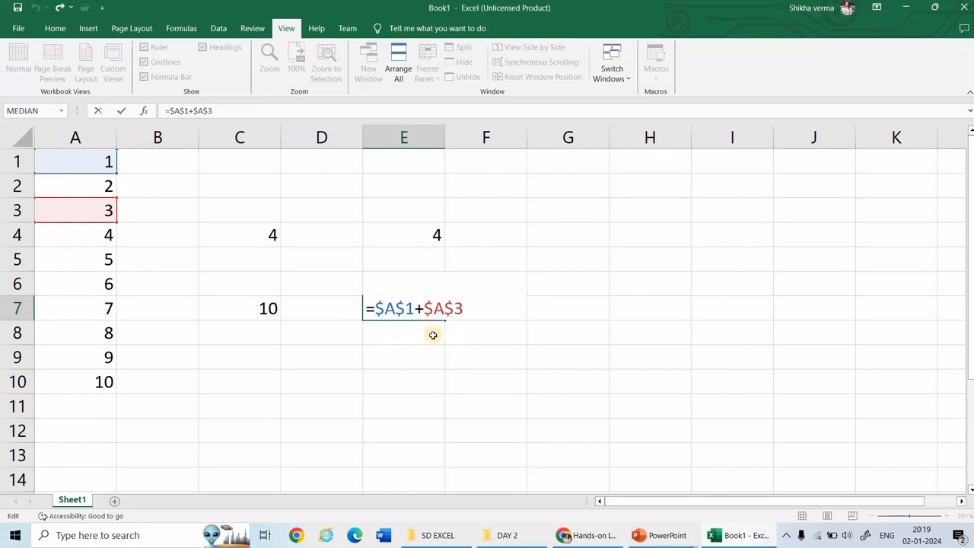
key(Return)
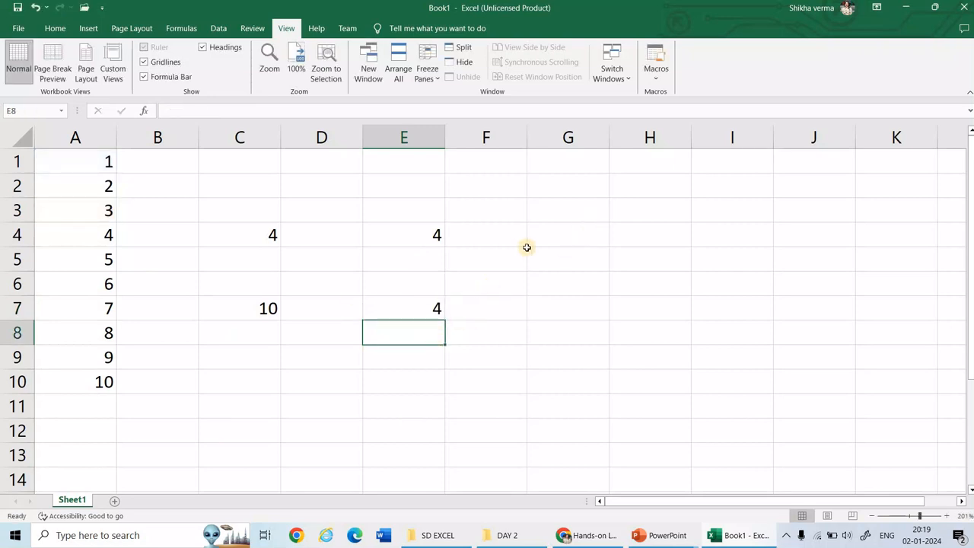
Step: Enter the mixed formula =A1+$A$3 in cell G4, combining a relative and an absolute reference
click(556, 241)
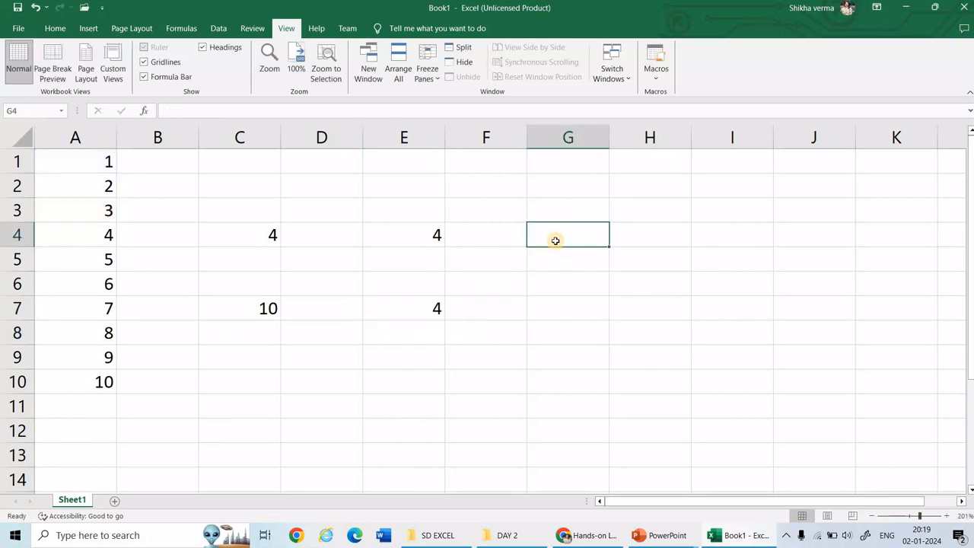
text(=)
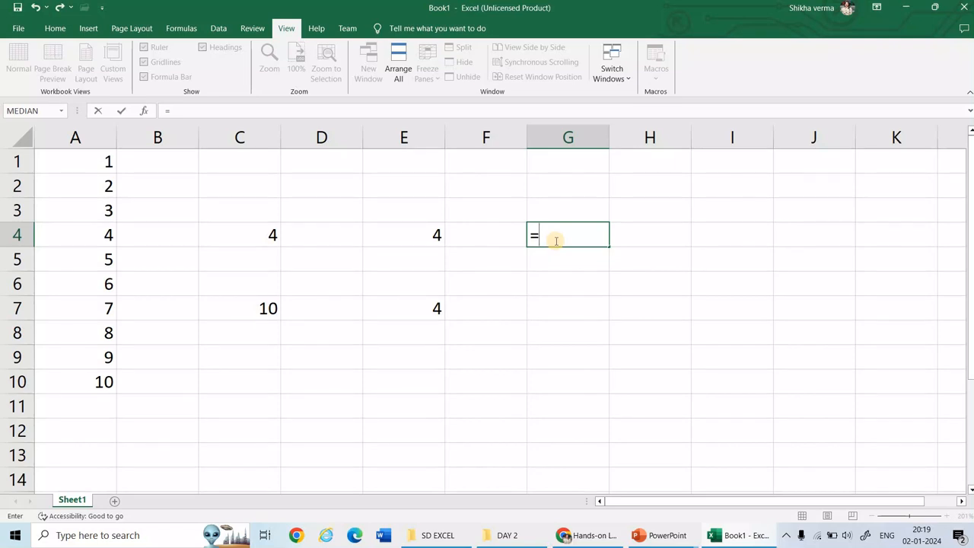
text(a)
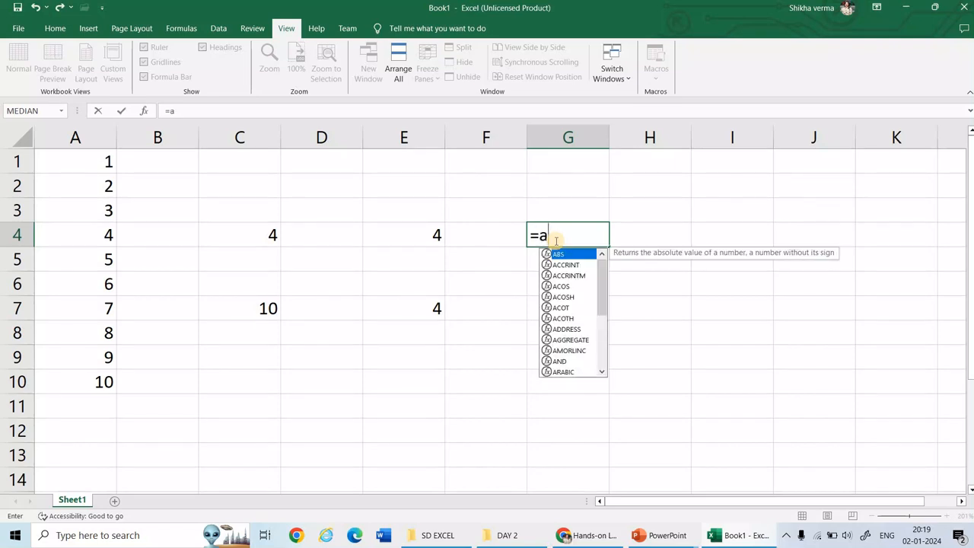
key(BackSpace)
text(A1)
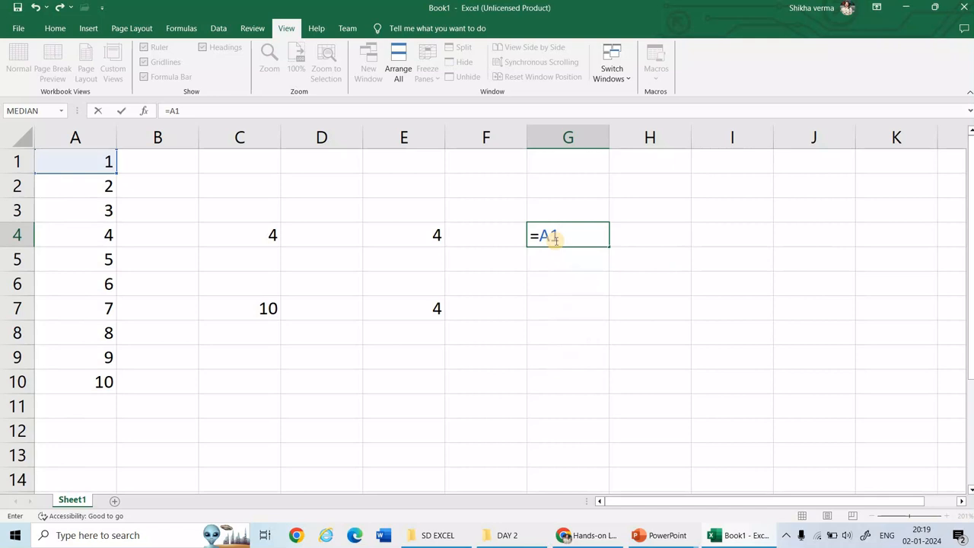
text(+$A)
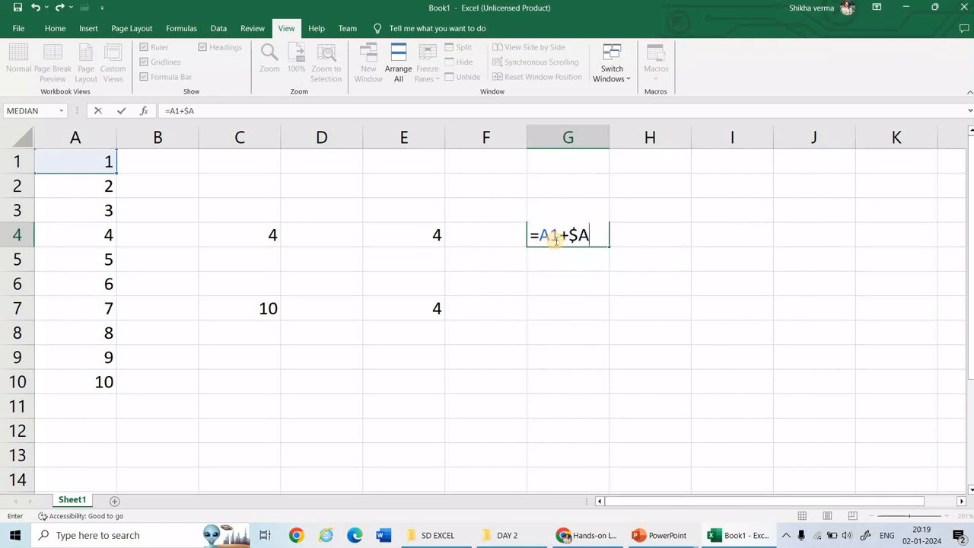
text($3)
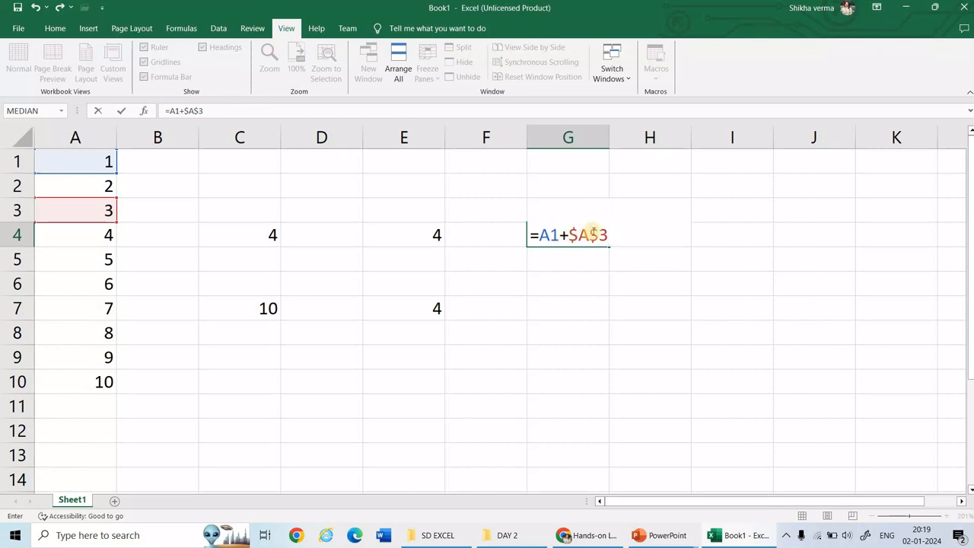
key(Return)
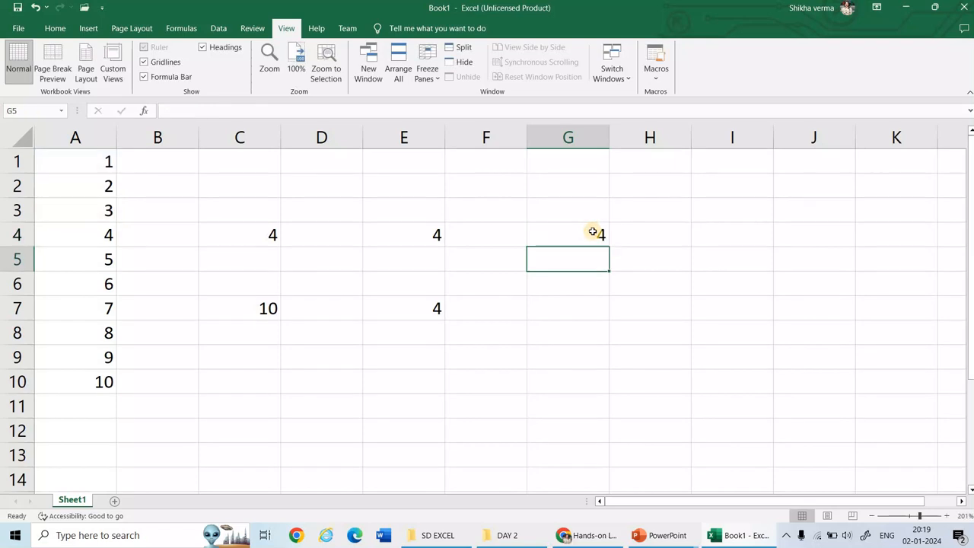
Step: Copy the G4 formula into G7 and compare the references in both formulas
click(593, 232)
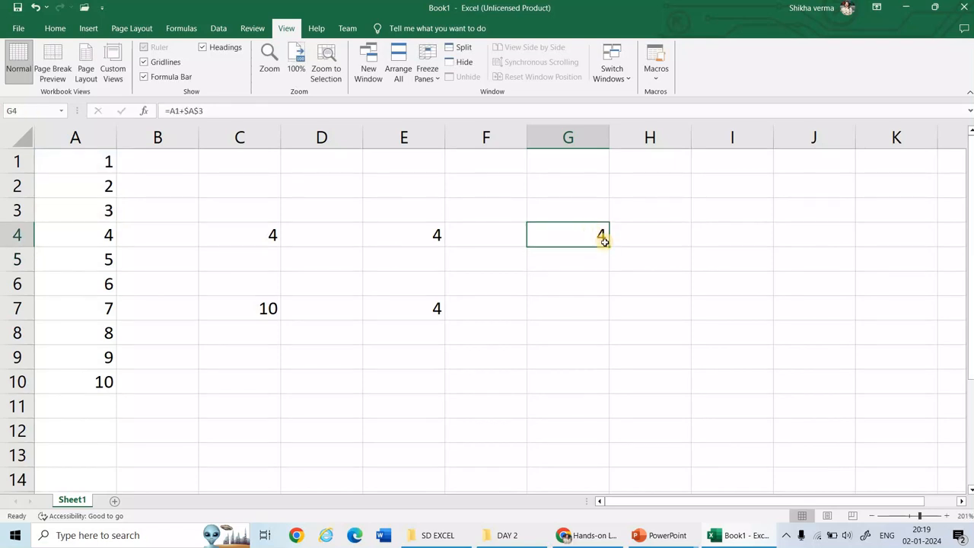
key(ctrl+c)
click(587, 303)
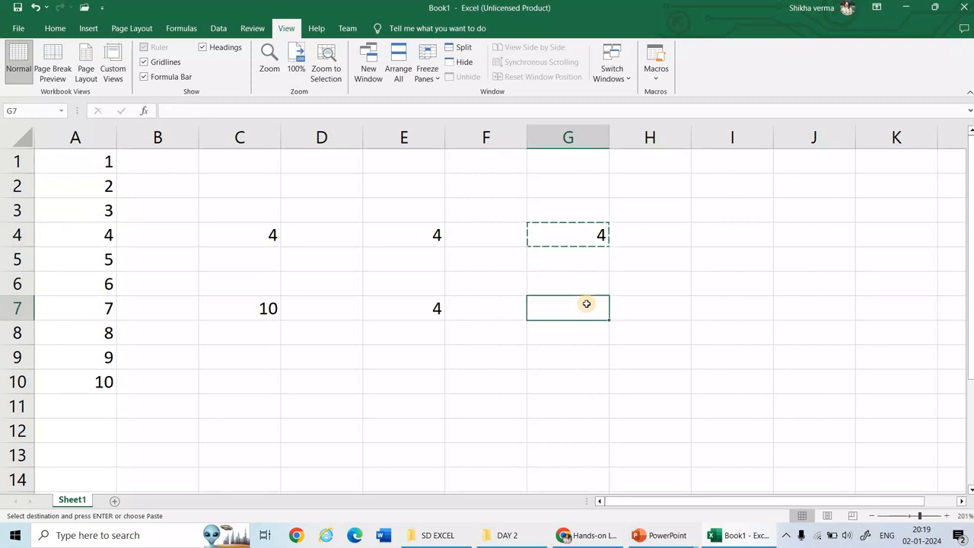
key(ctrl+v)
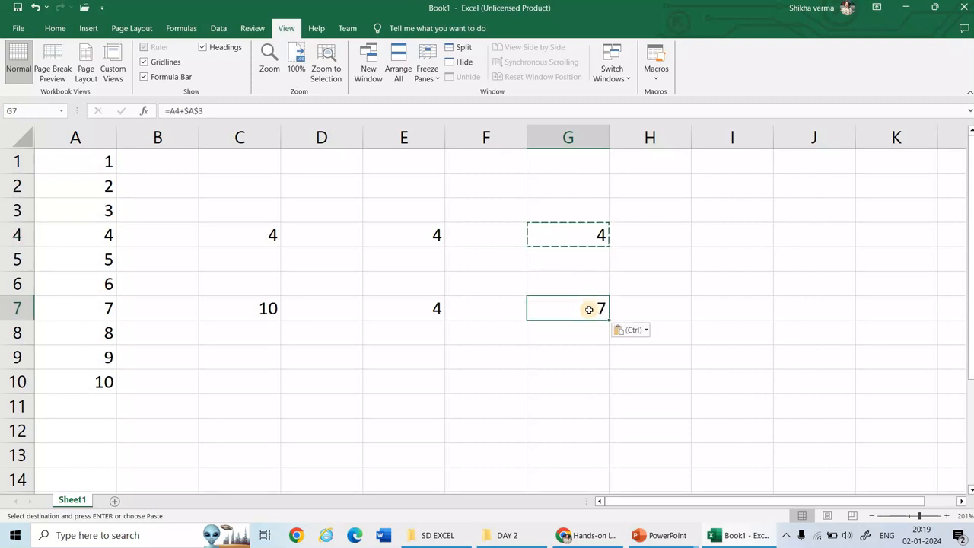
double_click(581, 238)
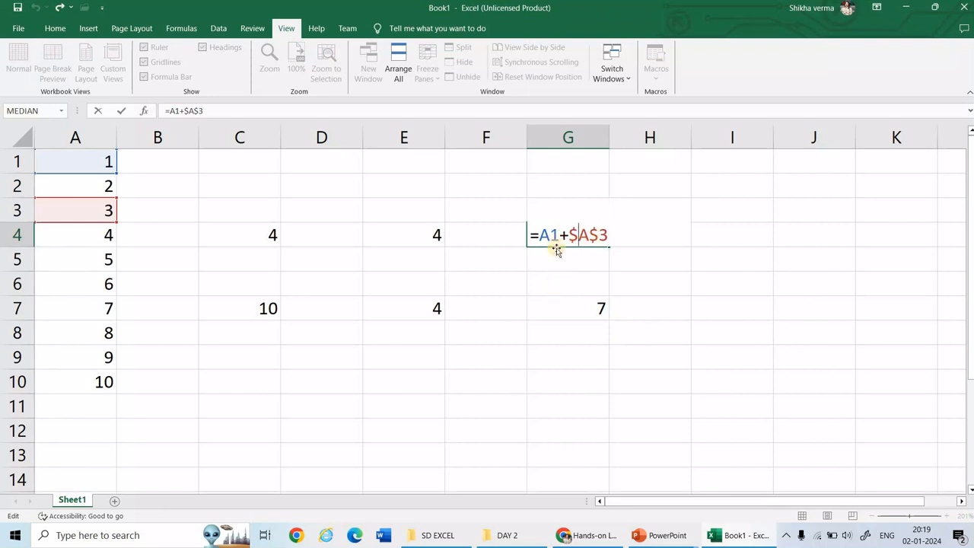
double_click(576, 308)
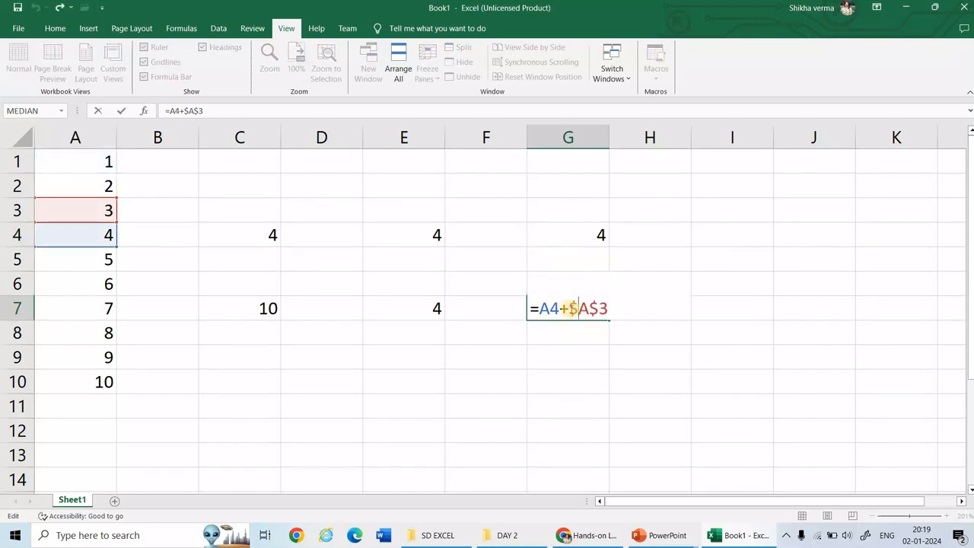